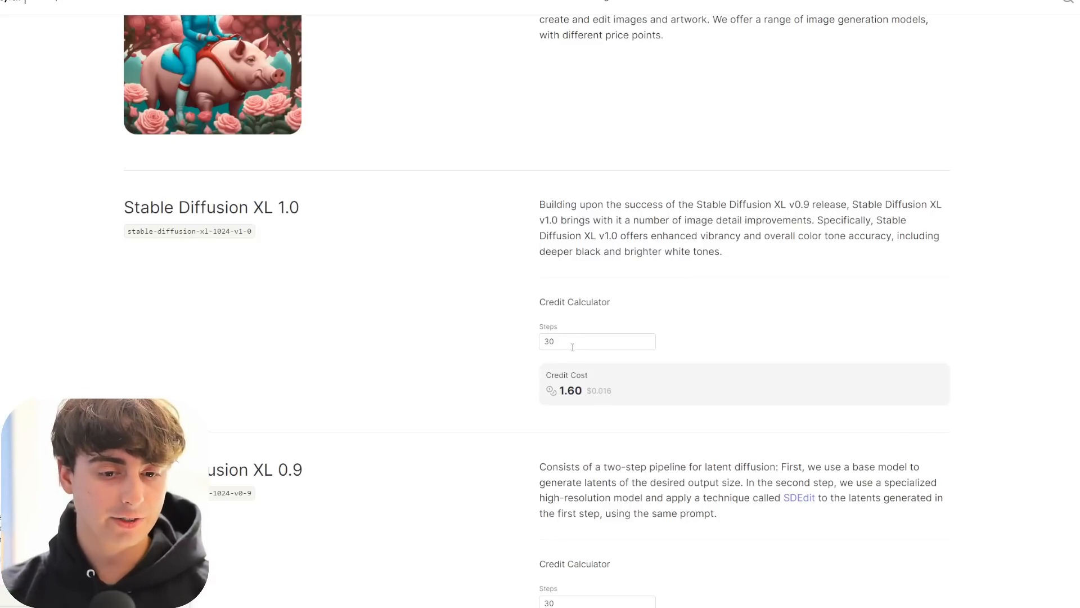
- Review the Stable Diffusion XL 1.0 credit pricing and the contents of Stability-AI's generative-models repository
{"action": "left_click_drag", "start_coordinate": [140, 207], "coordinate": [841, 348]}
{"action": "left_click", "coordinate": [840, 347]}
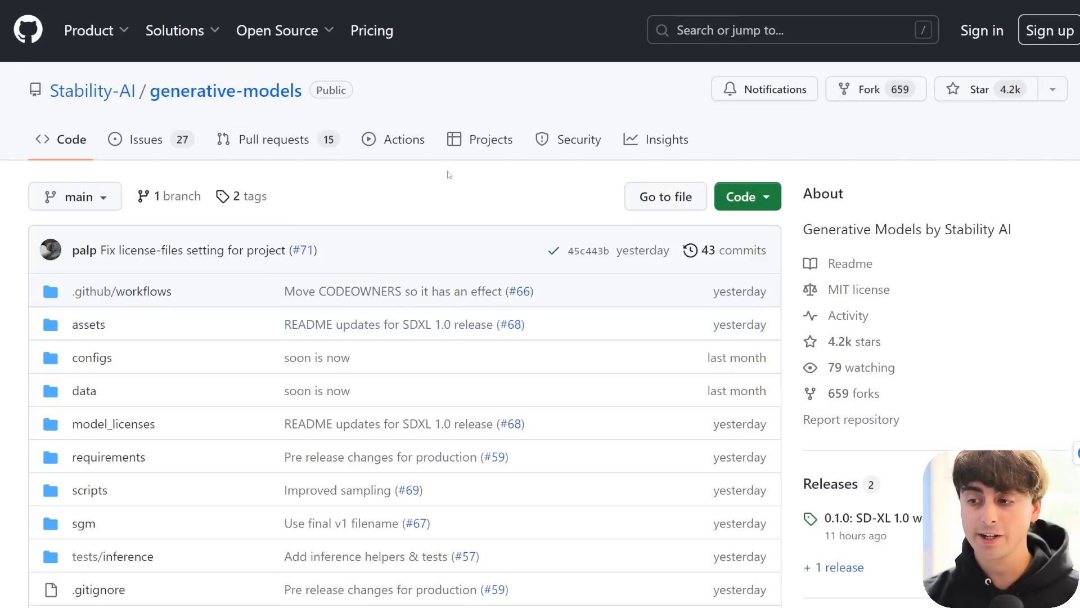
{"action": "scroll", "coordinate": [501, 207], "scroll_direction": "down", "scroll_amount": 10}
{"action": "scroll", "coordinate": [550, 219], "scroll_direction": "down", "scroll_amount": 3}
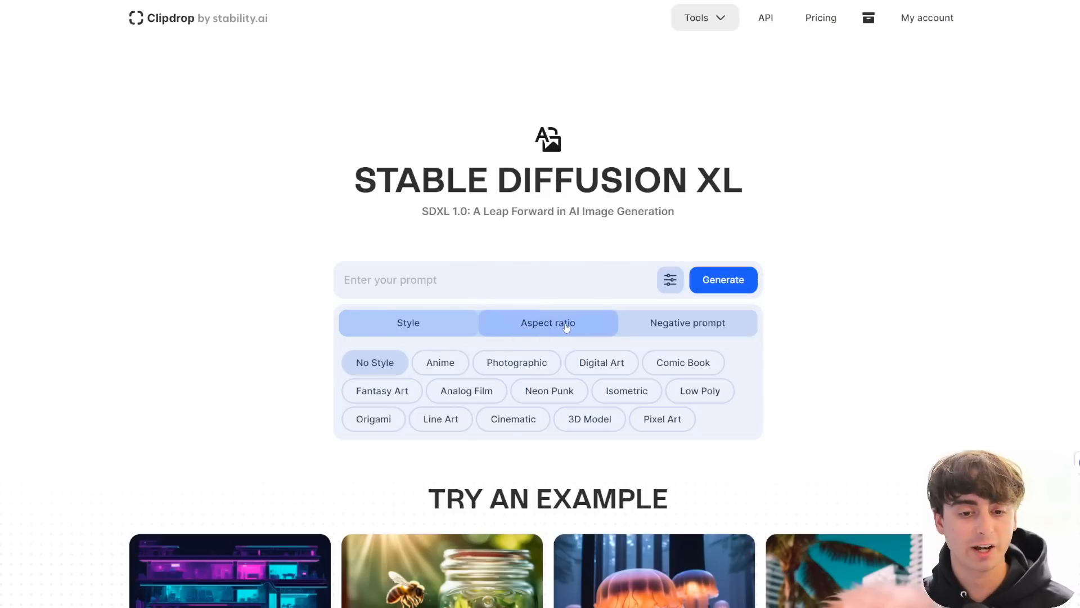
- In Clipdrop's Stable Diffusion XL tool, choose the Photographic style and enter the prompt "cat who is a chef cooking a wonderful dinner"
{"action": "left_click", "coordinate": [669, 325]}
{"action": "left_click", "coordinate": [494, 323]}
{"action": "left_click", "coordinate": [386, 317]}
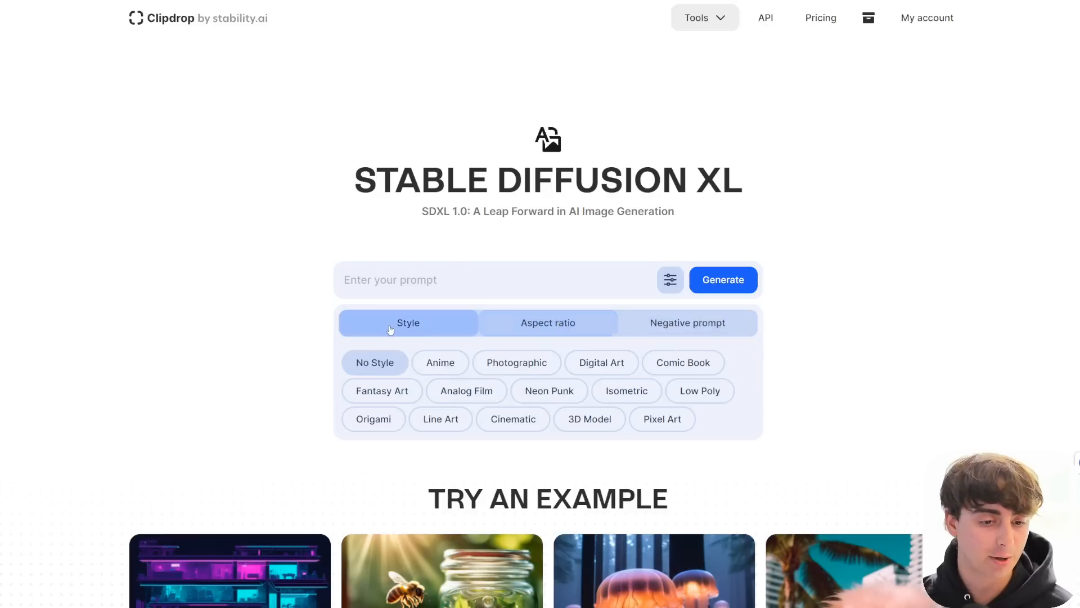
{"action": "left_click", "coordinate": [513, 368]}
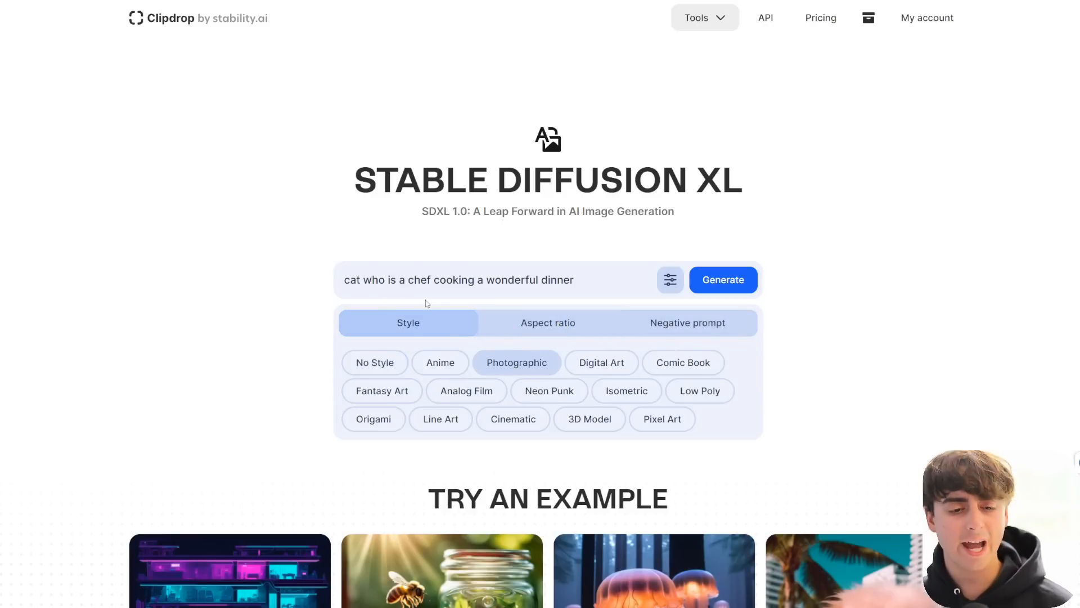
- Set the aspect ratio to Portrait (4:5) and enter "blurry, deformed, messy" as the negative prompt
{"action": "left_click", "coordinate": [554, 323]}
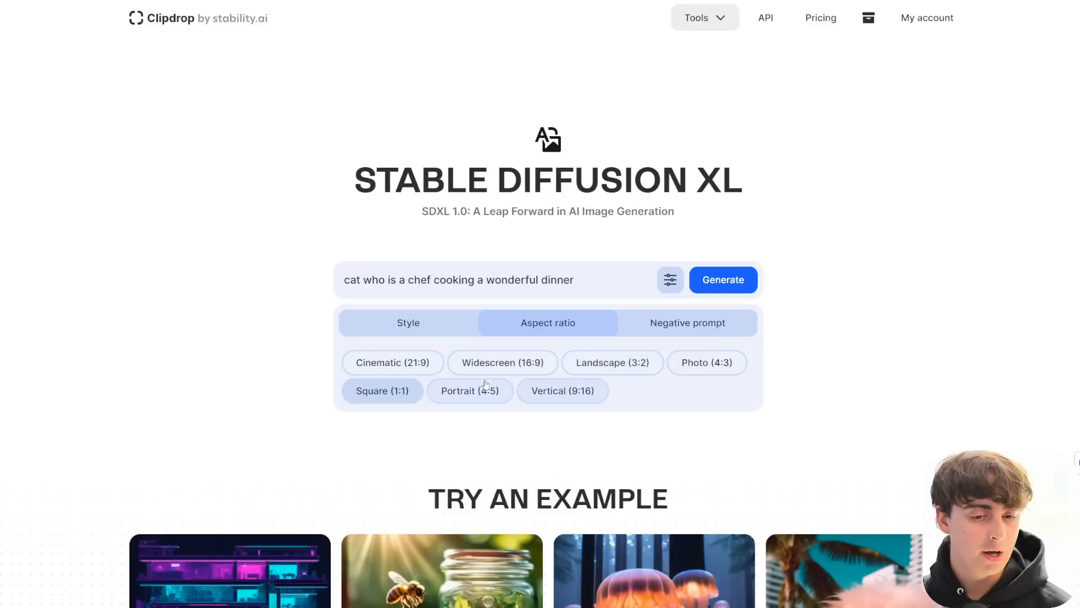
{"action": "left_click", "coordinate": [486, 400]}
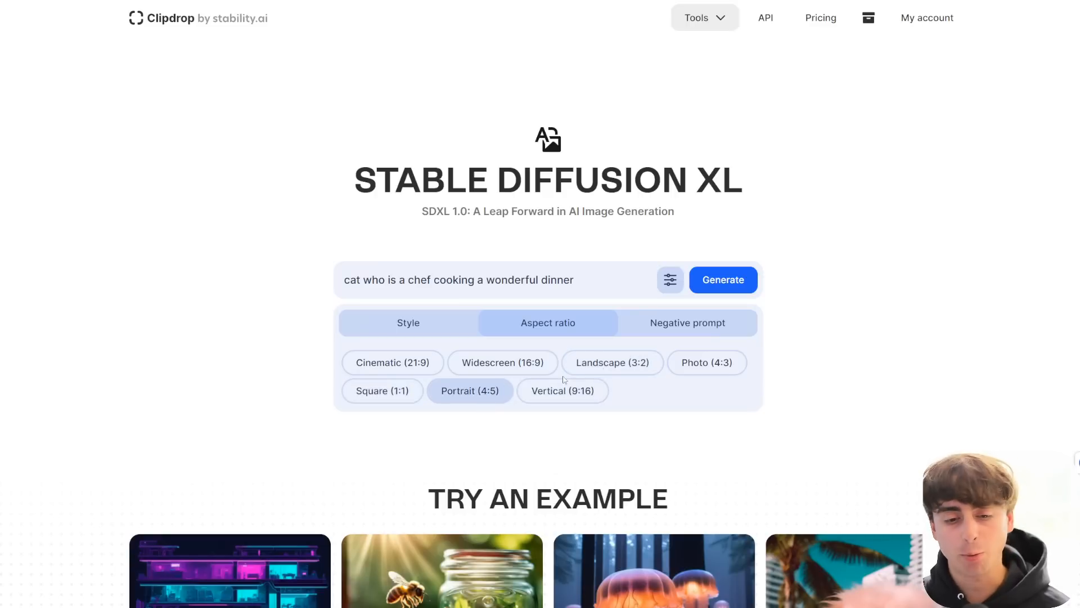
{"action": "left_click", "coordinate": [675, 332]}
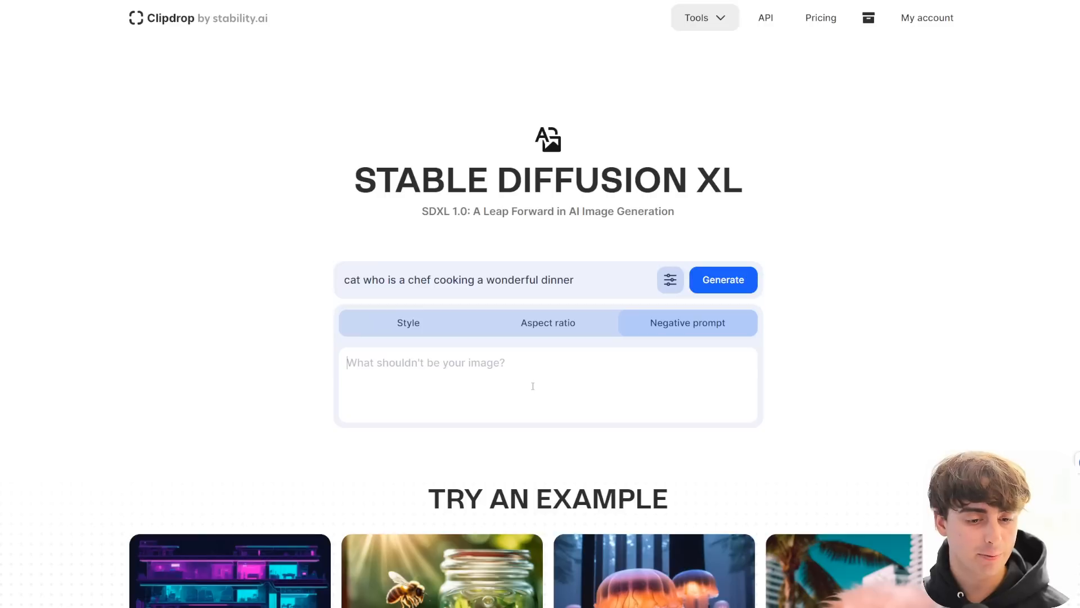
{"action": "type", "text": "blurry, deformed, messy"}
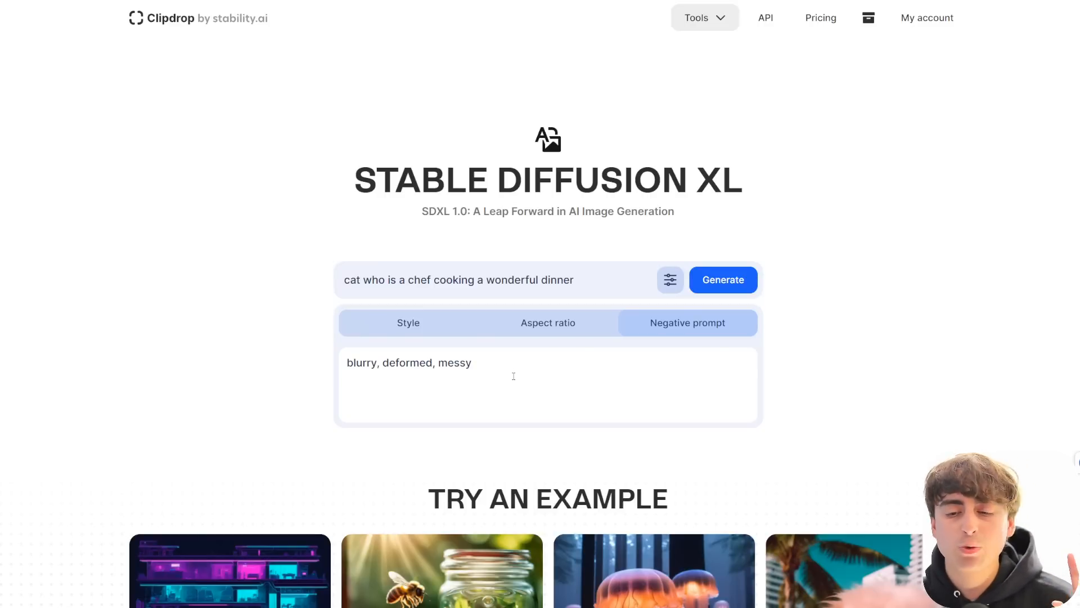
- Generate the chef cat images, skipping the offer to subscribe for faster generation
{"action": "left_click", "coordinate": [724, 280]}
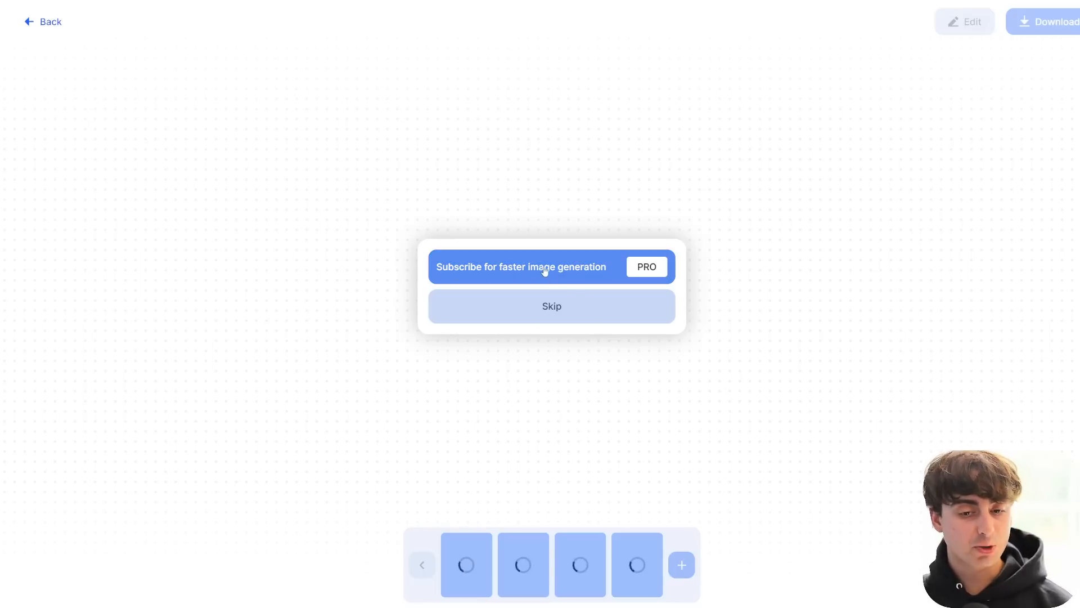
{"action": "left_click", "coordinate": [586, 312]}
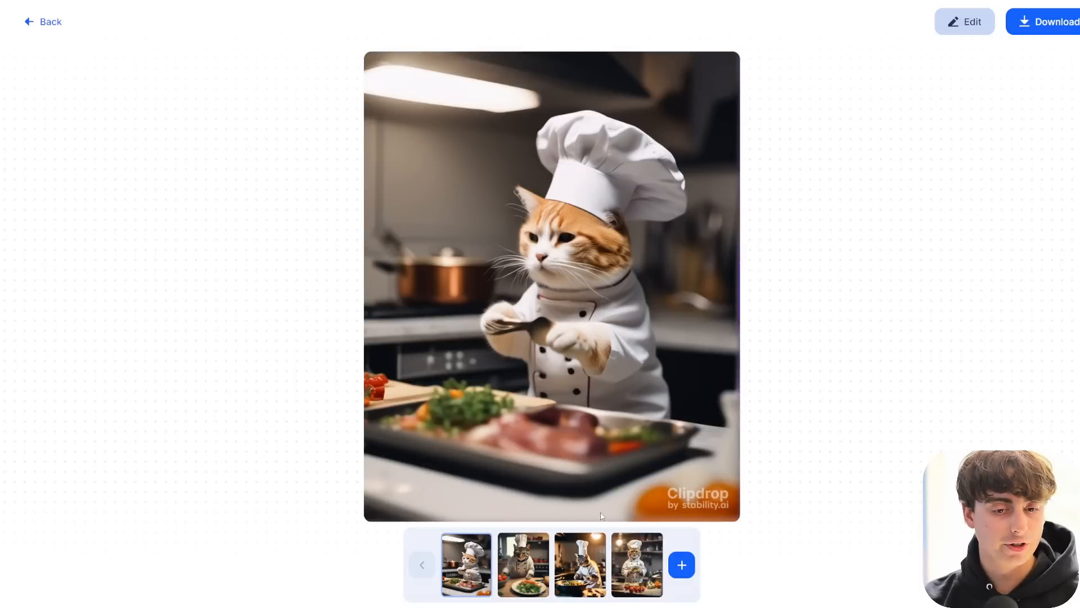
- View each of the four generated chef cat images at full size and compare them
{"action": "left_click", "coordinate": [531, 577]}
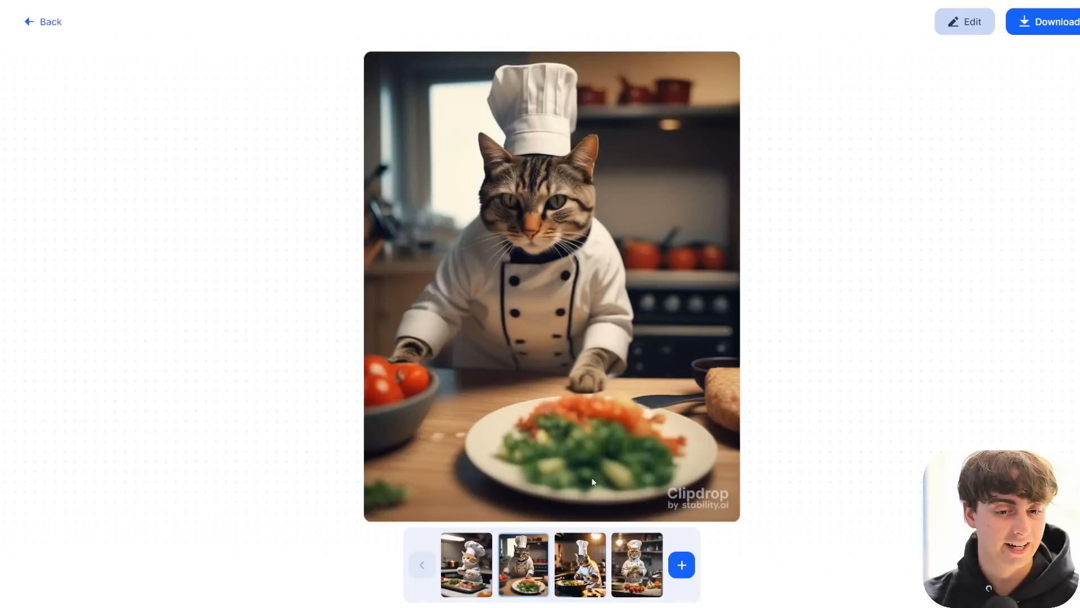
{"action": "left_click", "coordinate": [602, 583]}
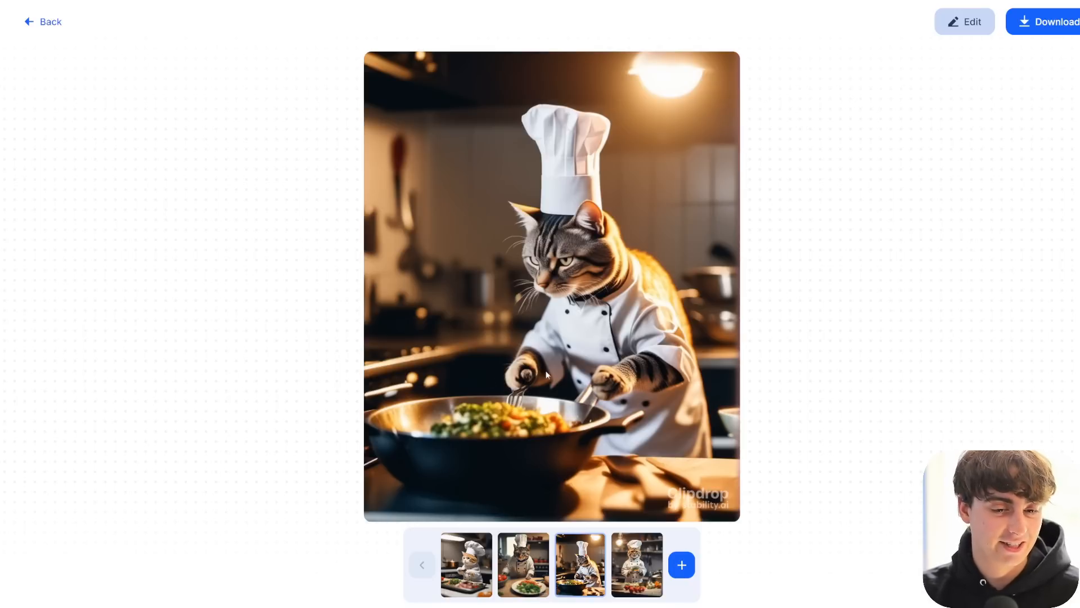
{"action": "left_click", "coordinate": [652, 551]}
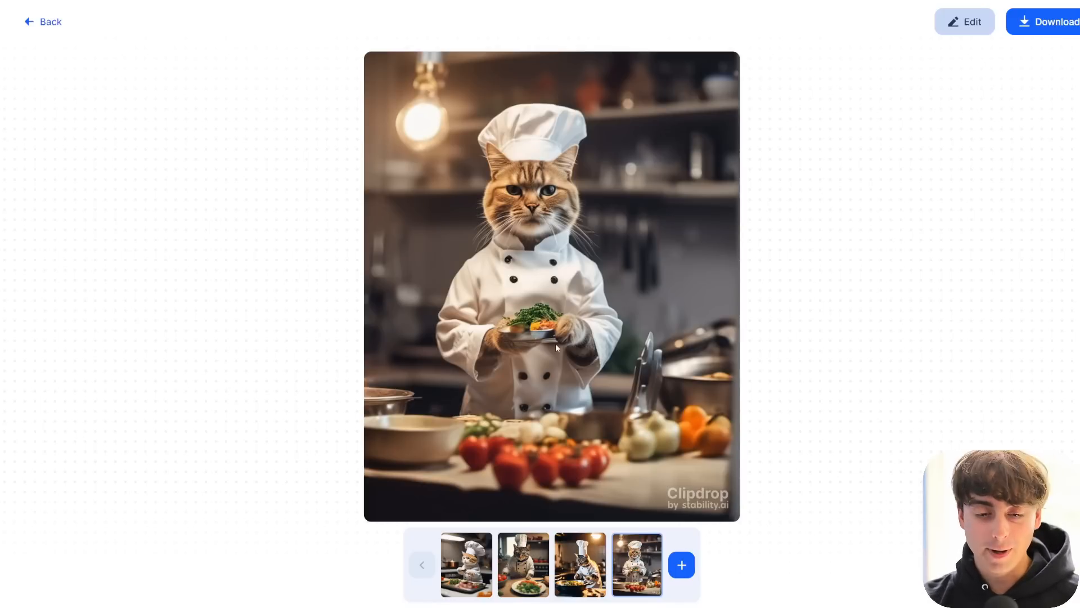
{"action": "left_click", "coordinate": [580, 565]}
{"action": "left_click", "coordinate": [523, 565]}
{"action": "left_click", "coordinate": [462, 565]}
{"action": "left_click", "coordinate": [519, 552]}
{"action": "left_click", "coordinate": [563, 540]}
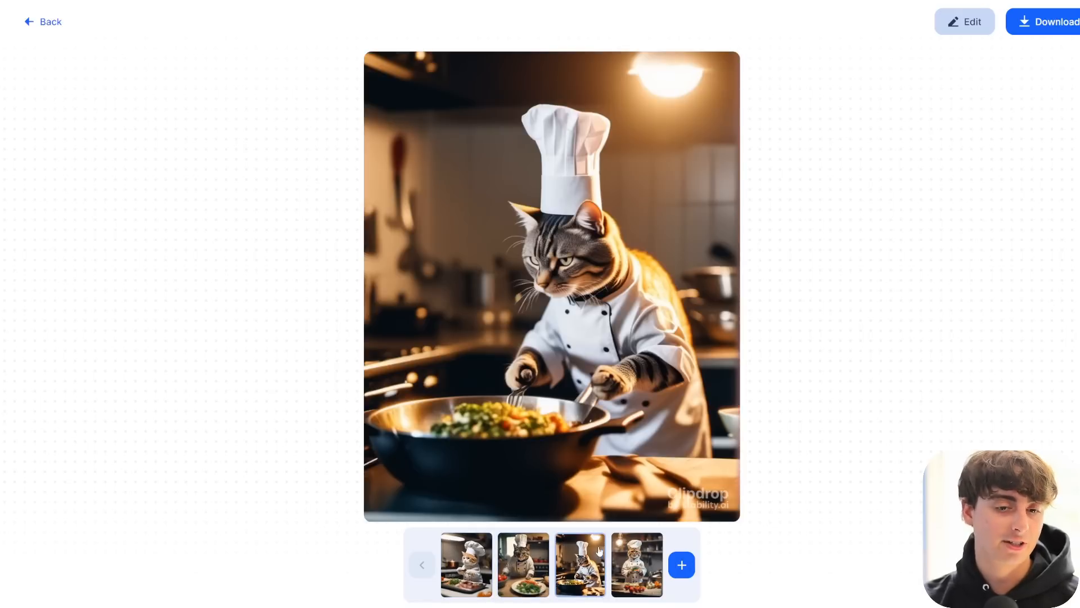
{"action": "left_click", "coordinate": [618, 550]}
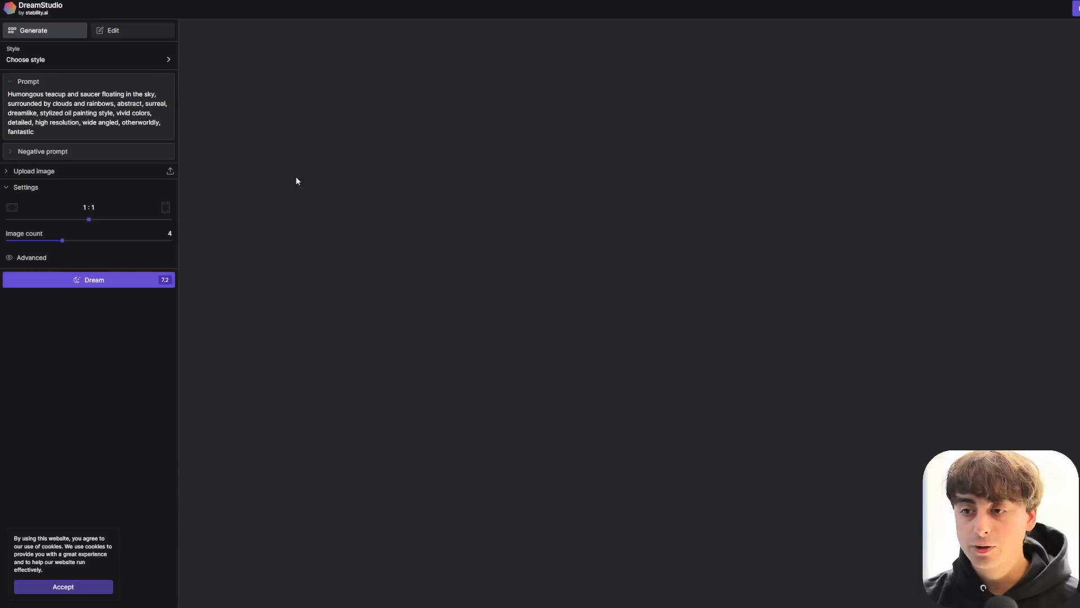
- Switch to DreamStudio and set the aspect ratio to 4:5, keeping an image count of 4
{"action": "key", "text": "ctrl+plus"}
{"action": "key", "text": "ctrl+plus"}
{"action": "key", "text": "ctrl+plus"}
{"action": "key", "text": "ctrl+plus"}
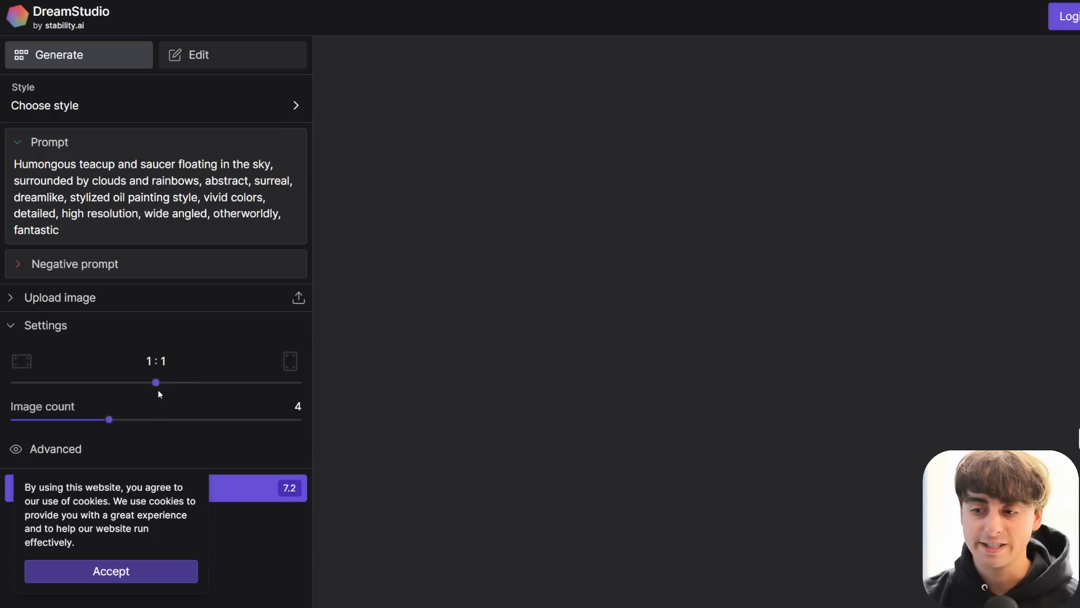
{"action": "left_click_drag", "start_coordinate": [157, 382], "coordinate": [184, 382]}
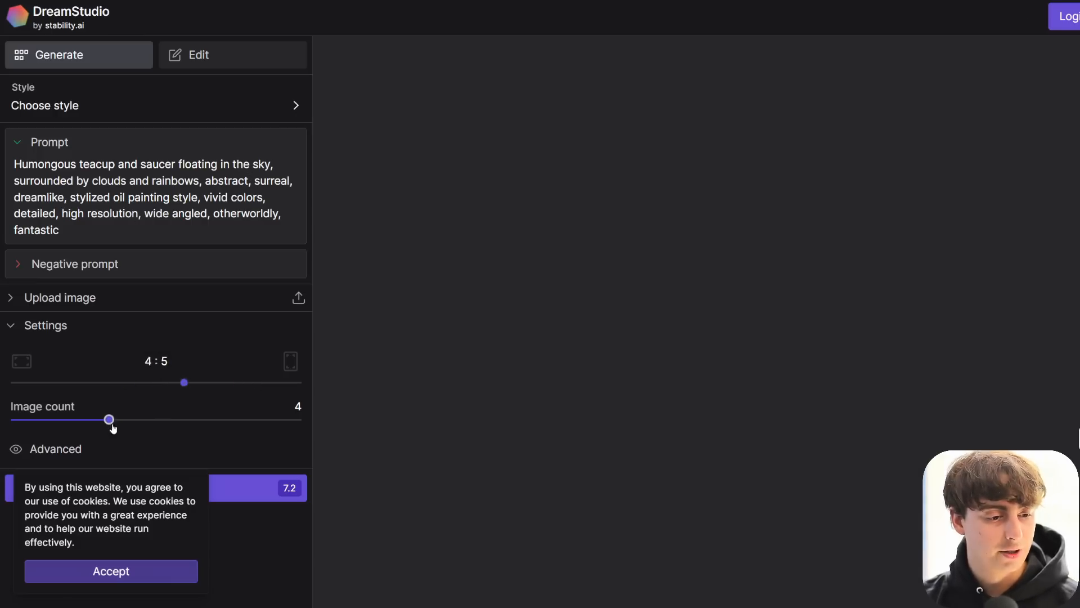
{"action": "mouse_move", "coordinate": [109, 420]}
{"action": "left_mouse_down"}
{"action": "mouse_move", "coordinate": [297, 420]}
{"action": "mouse_move", "coordinate": [109, 421]}
{"action": "left_mouse_up"}
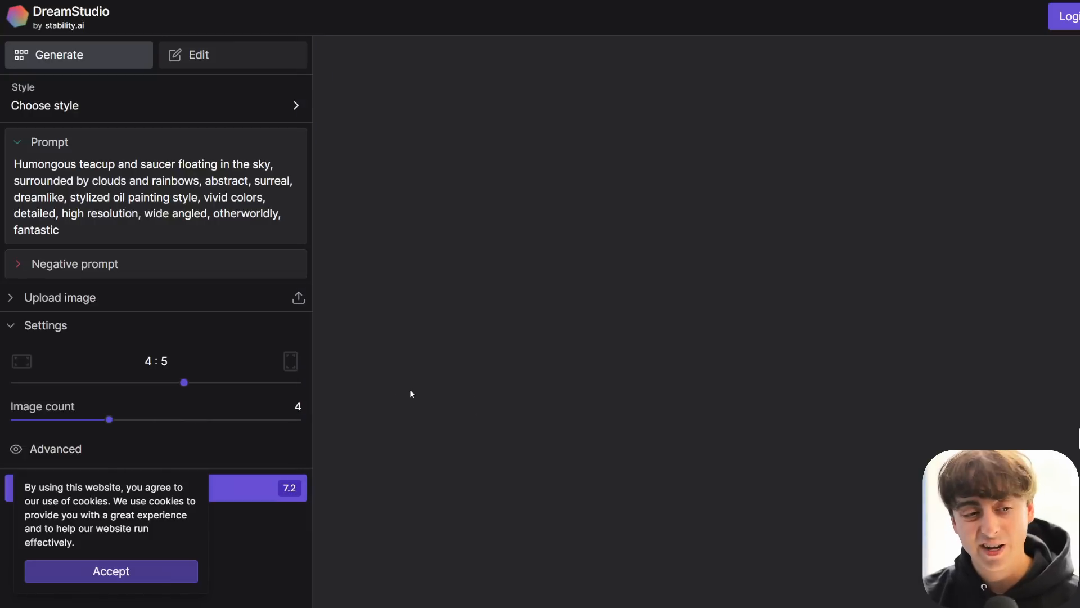
- Accept DreamStudio's cookie notice and reveal the advanced generation settings
{"action": "left_click", "coordinate": [111, 571]}
{"action": "left_click", "coordinate": [41, 449]}
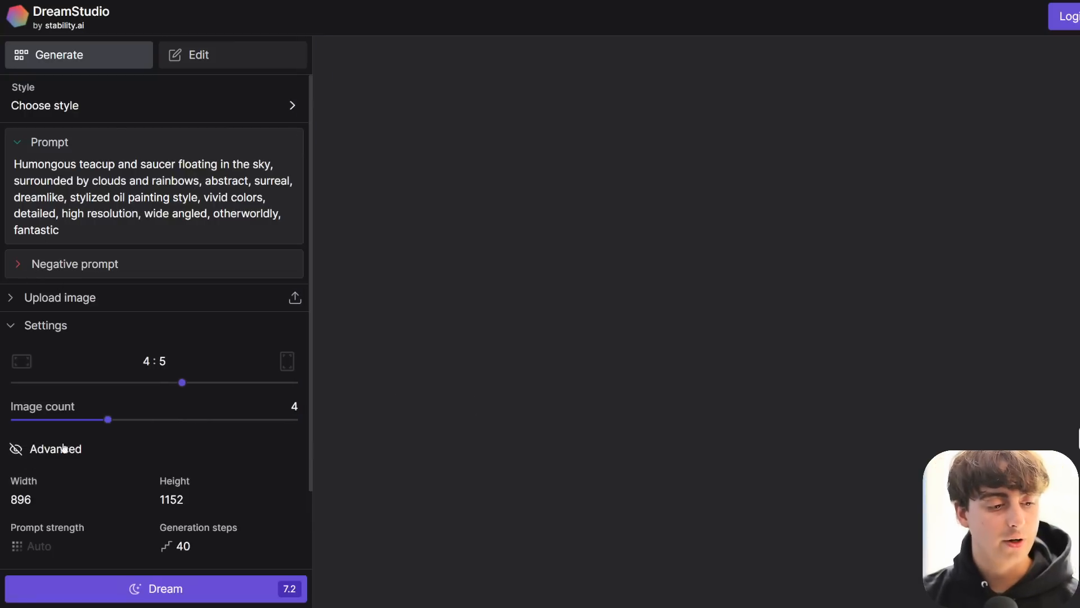
{"action": "scroll", "coordinate": [195, 427], "scroll_direction": "down", "scroll_amount": 2}
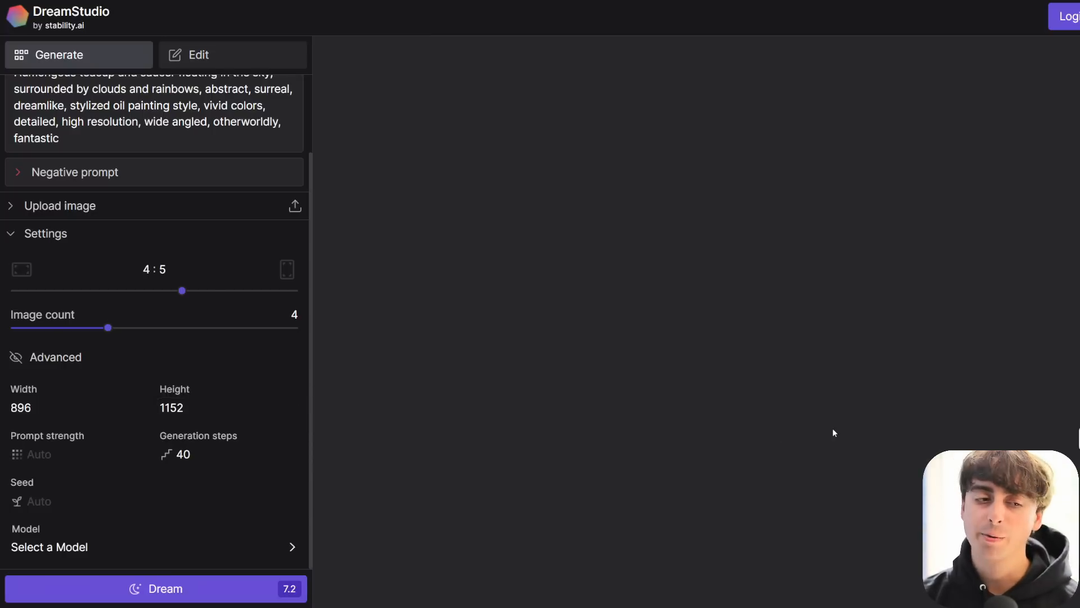
{"action": "scroll", "coordinate": [517, 131], "scroll_direction": "up", "scroll_amount": 2}
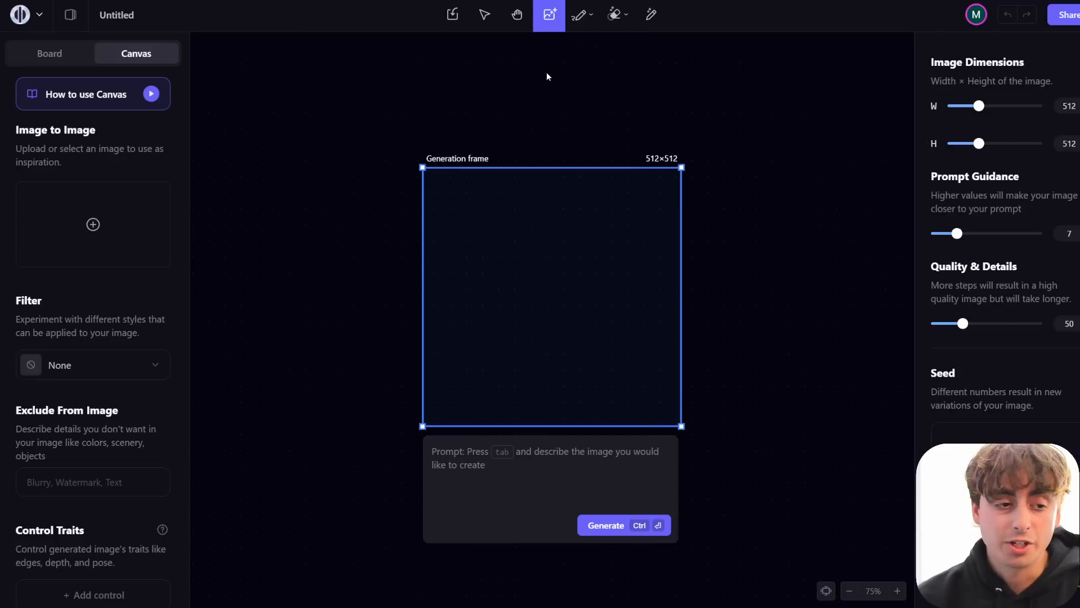
- Switch to Playground's Canvas, reposition the generation frame and resize it to 448×256
{"action": "left_click_drag", "start_coordinate": [224, 453], "coordinate": [602, 197]}
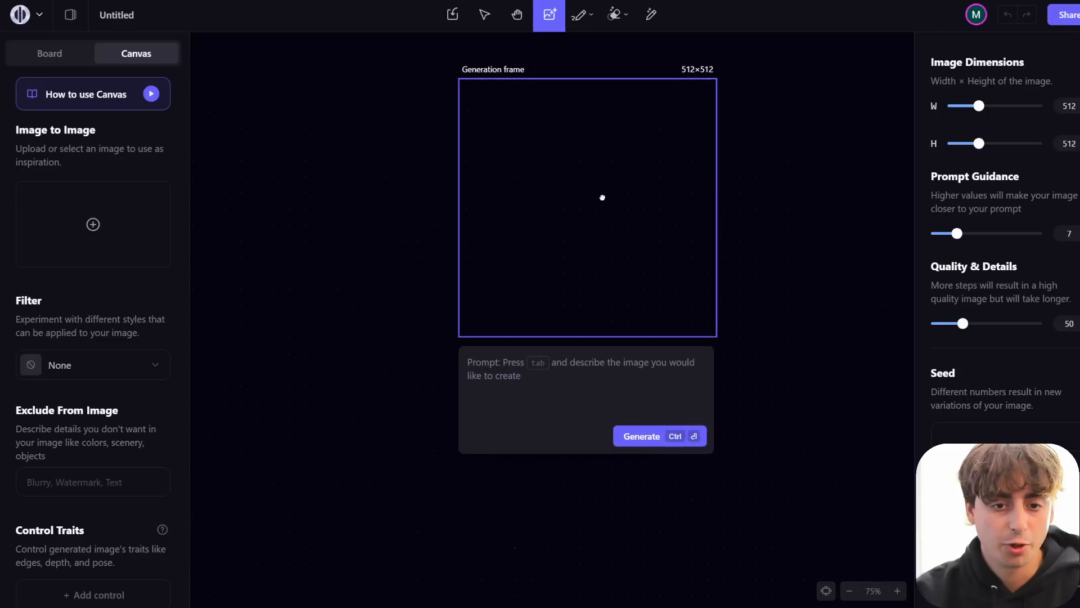
{"action": "left_click_drag", "start_coordinate": [716, 336], "coordinate": [690, 208]}
{"action": "left_click_drag", "start_coordinate": [572, 145], "coordinate": [580, 295]}
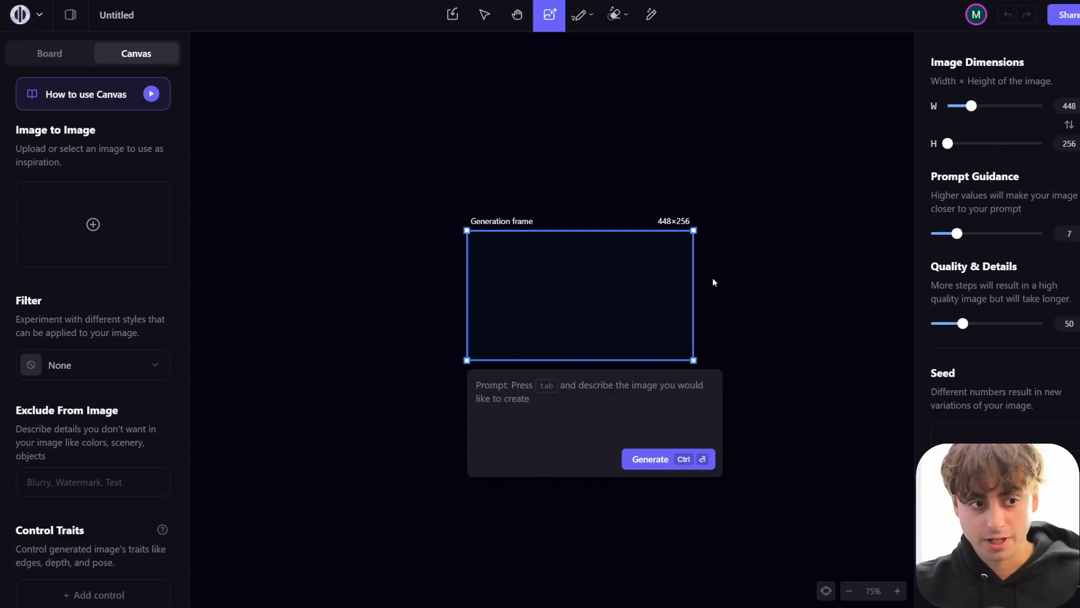
{"action": "scroll", "coordinate": [113, 467], "scroll_direction": "down", "scroll_amount": 1}
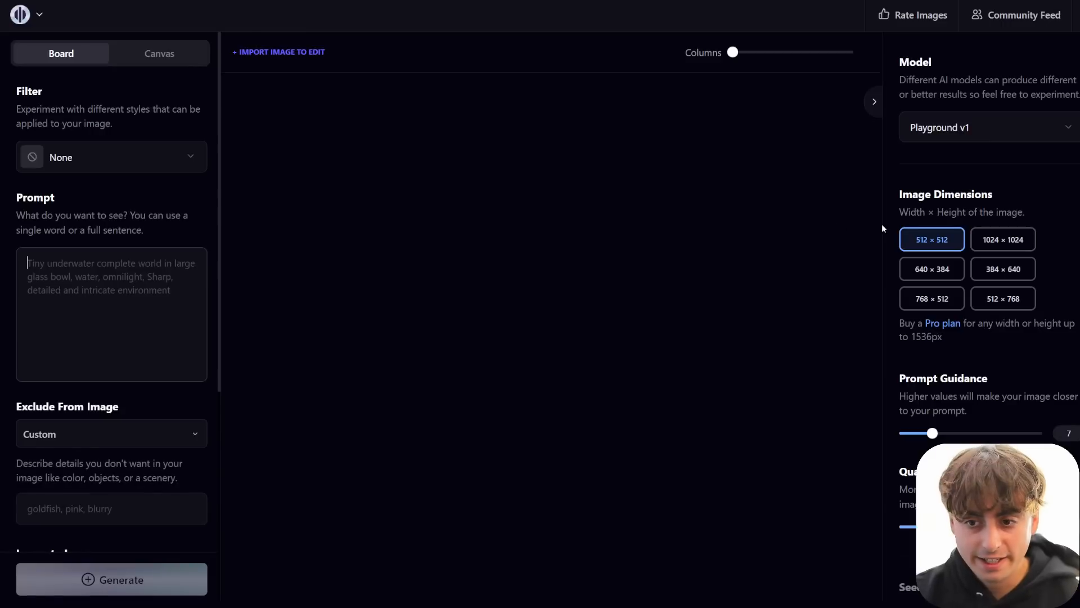
- On Playground's Board, select the Stable Diffusion XL model and set the image dimensions to 1024 × 1024
{"action": "left_click", "coordinate": [978, 134]}
{"action": "left_click", "coordinate": [1009, 186]}
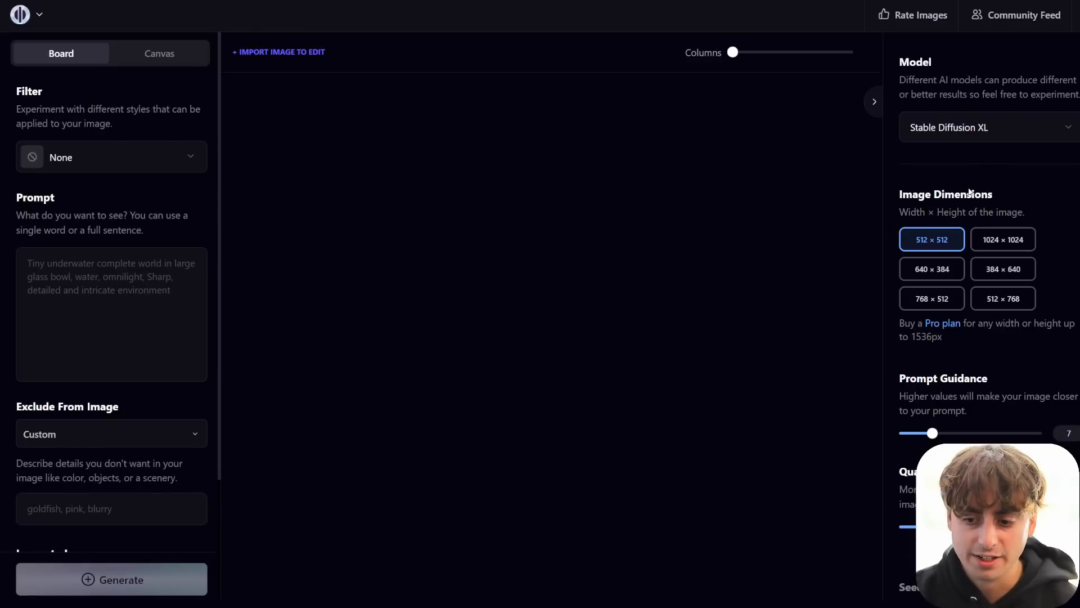
{"action": "left_click", "coordinate": [1001, 246]}
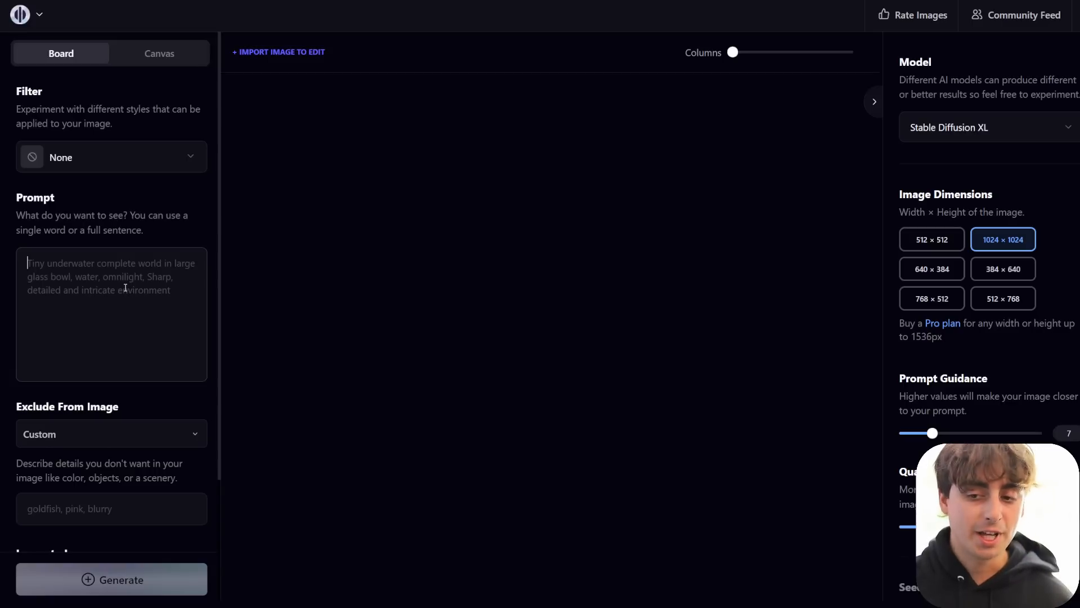
- Apply the Delicate detail filter to the image generation
{"action": "left_click", "coordinate": [111, 157]}
{"action": "left_click", "coordinate": [360, 282]}
{"action": "left_click", "coordinate": [112, 157]}
{"action": "left_click", "coordinate": [363, 221]}
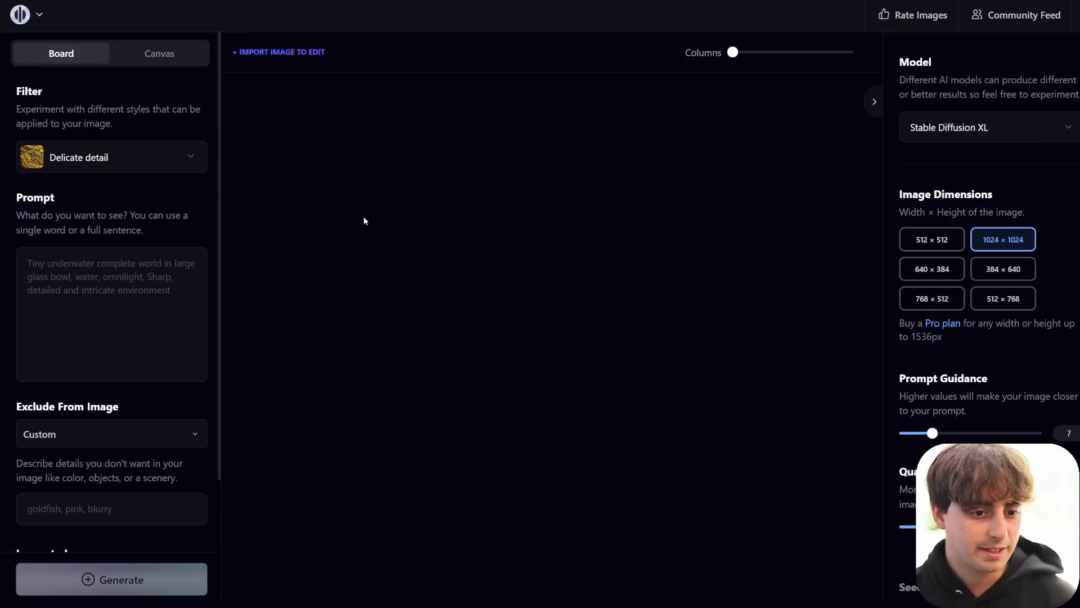
- Generate images from the prompt "Intricate close up of a goldfish, he is angry and his protesting to be released from his fishbowl"
{"action": "scroll", "coordinate": [151, 346], "scroll_direction": "down", "scroll_amount": 3}
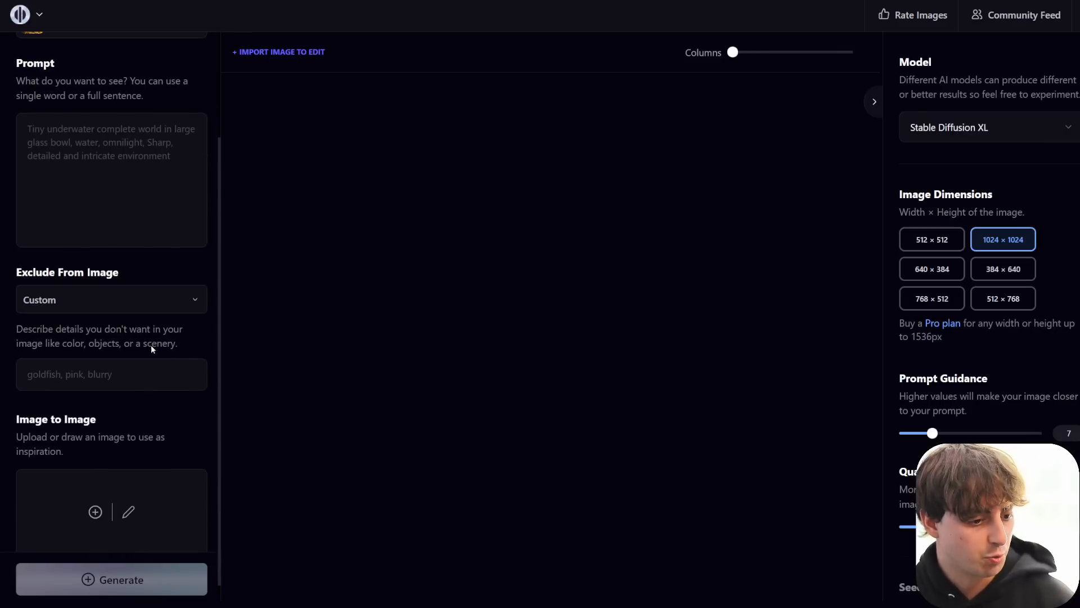
{"action": "scroll", "coordinate": [985, 253], "scroll_direction": "down", "scroll_amount": 5}
{"action": "scroll", "coordinate": [985, 254], "scroll_direction": "down", "scroll_amount": 3}
{"action": "scroll", "coordinate": [985, 253], "scroll_direction": "up", "scroll_amount": 8}
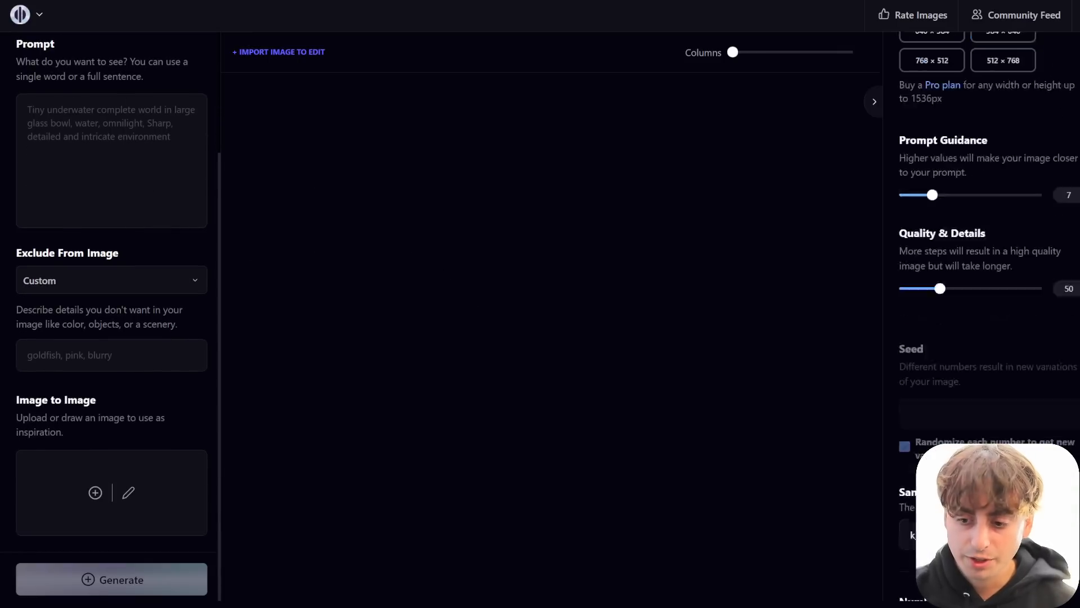
{"action": "left_click", "coordinate": [74, 143]}
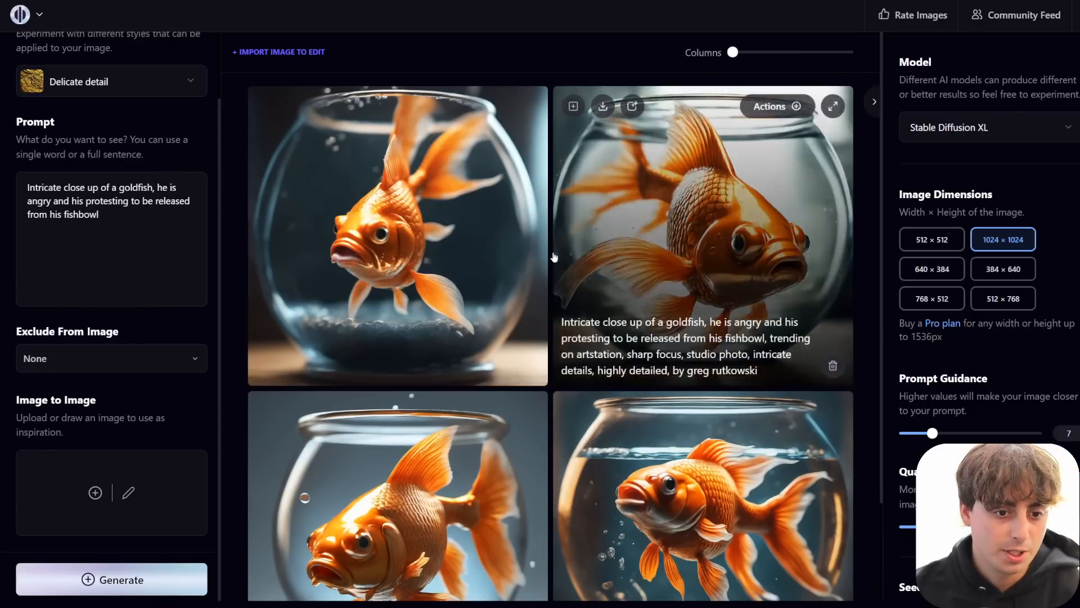
{"action": "scroll", "coordinate": [662, 457], "scroll_direction": "down", "scroll_amount": 2}
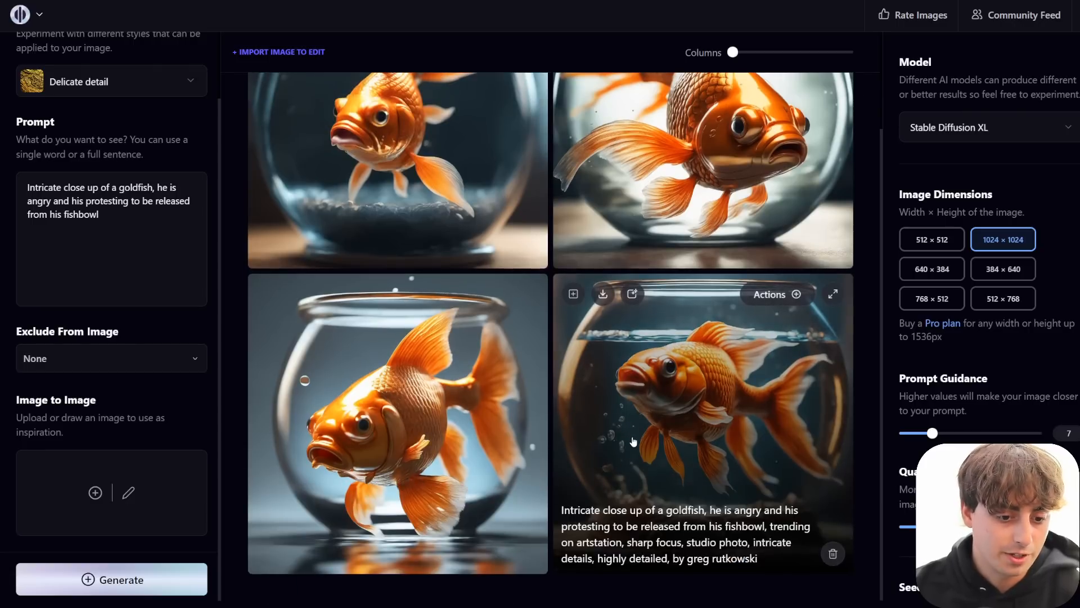
{"action": "scroll", "coordinate": [633, 441], "scroll_direction": "up", "scroll_amount": 2}
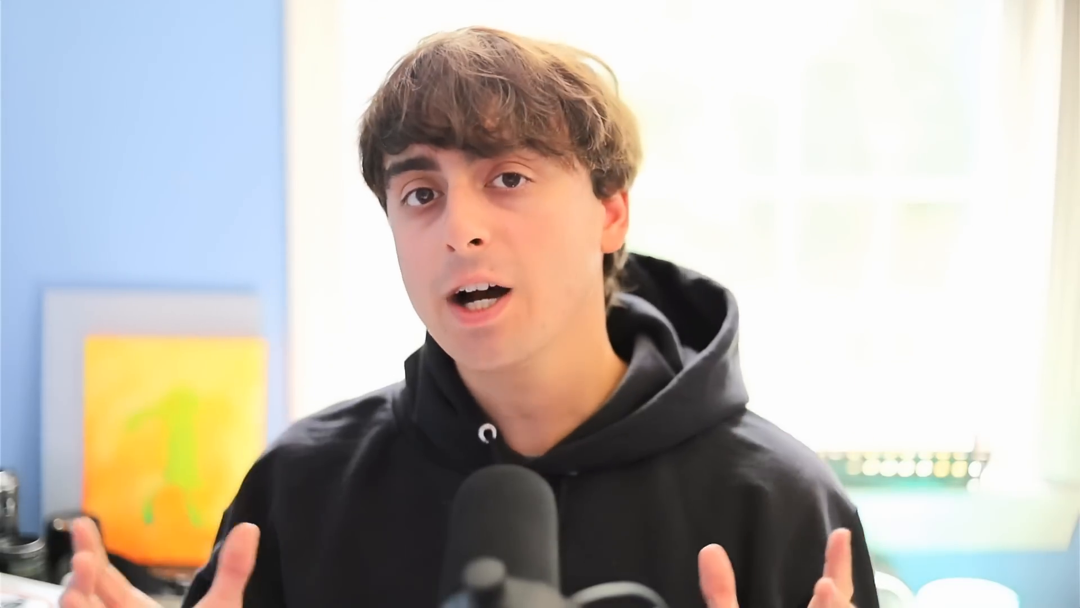